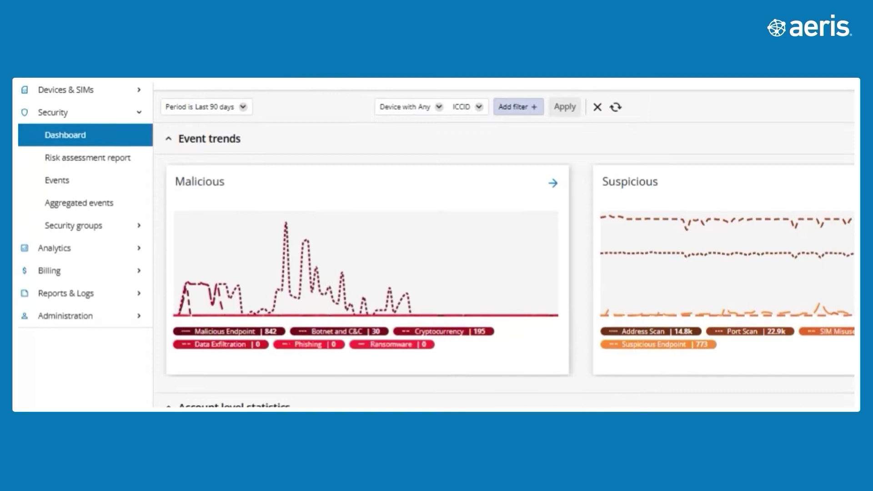
scroll(436, 245, down, 2)
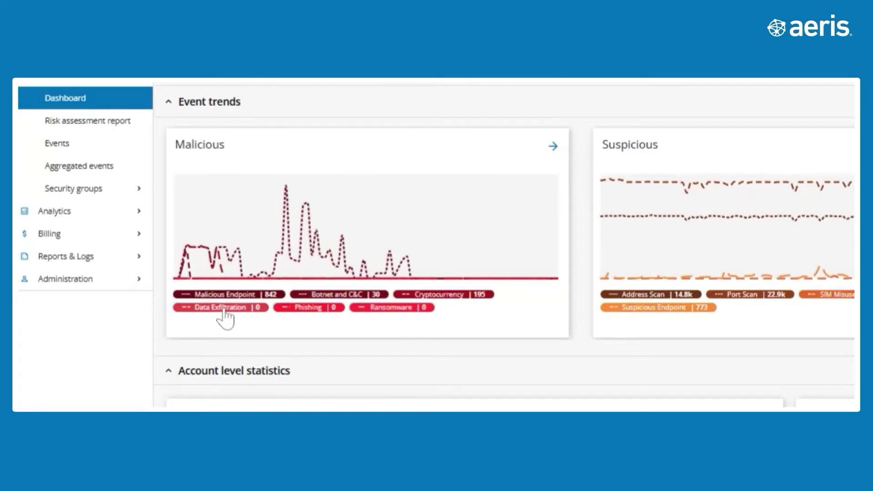
- Toggle off the Botnet and C&C legend pill in the dashboard's Malicious trend chart
click(308, 309)
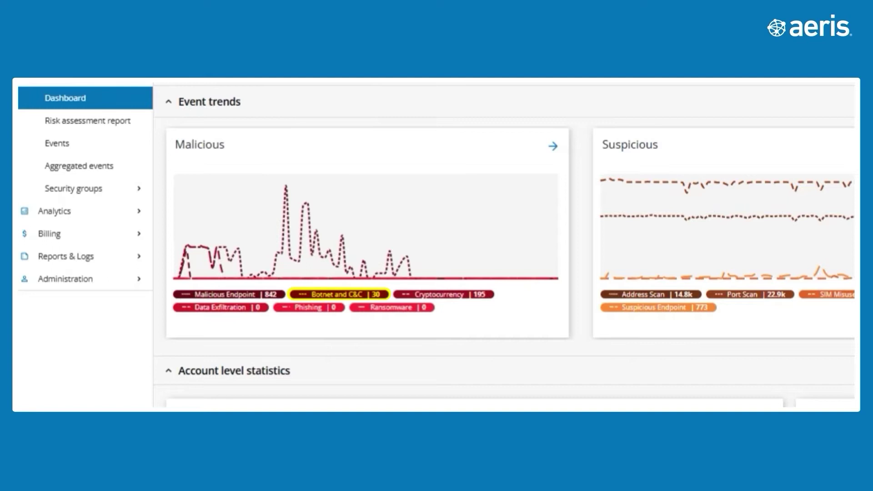
click(348, 298)
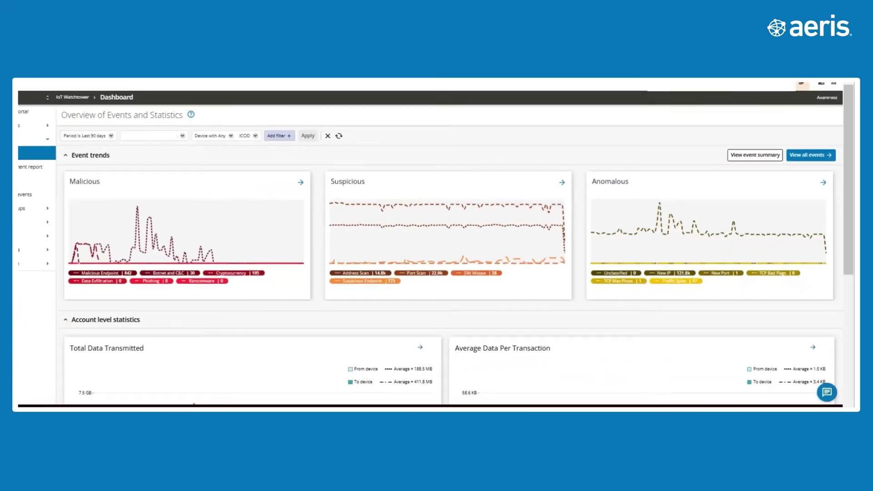
- Open the Events list under Security in the sidebar
click(56, 184)
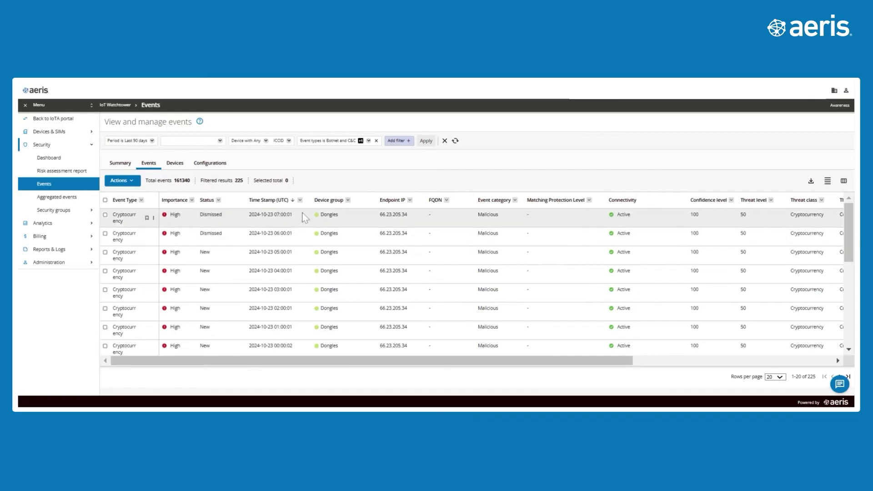
mouse_move(403, 232)
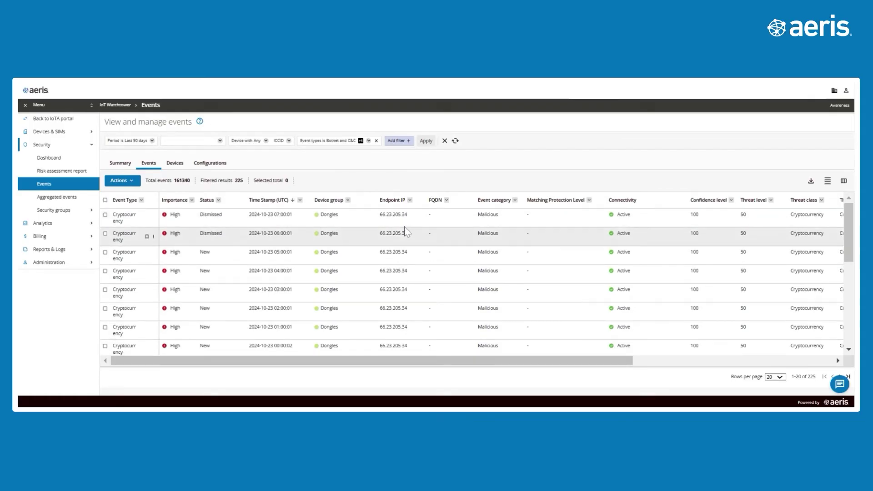
drag(426, 362, 665, 351)
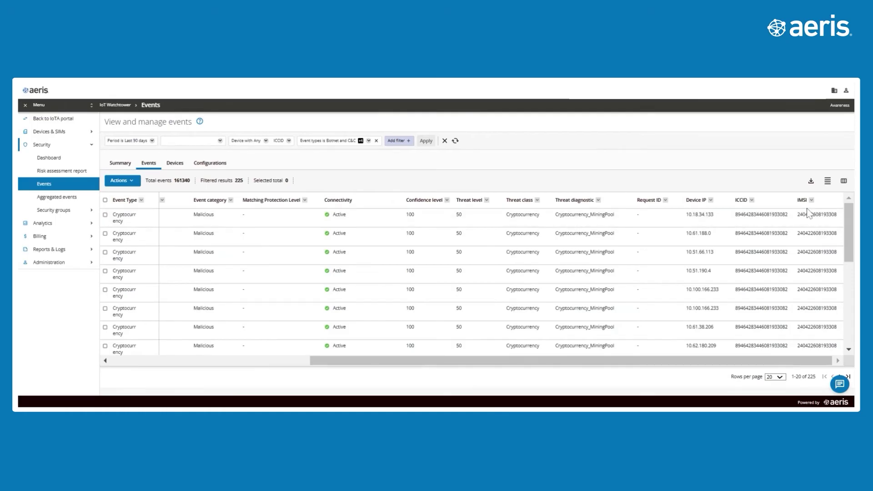
drag(655, 362, 495, 364)
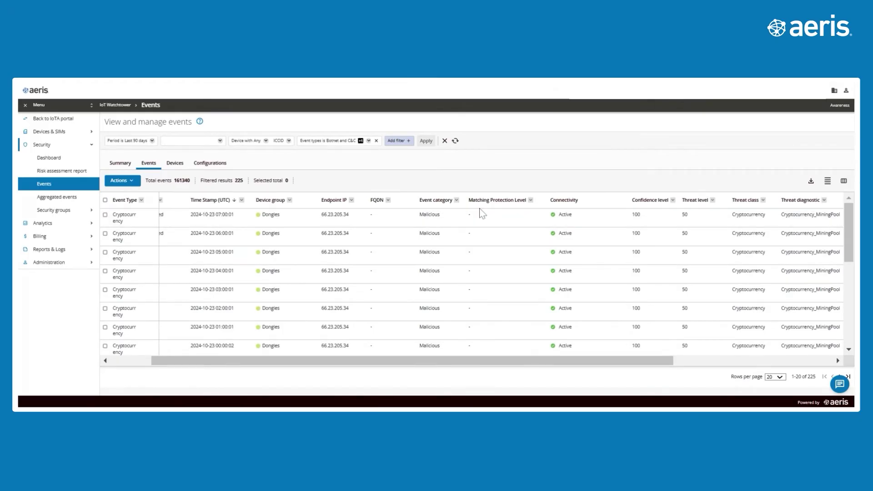
drag(605, 361, 410, 361)
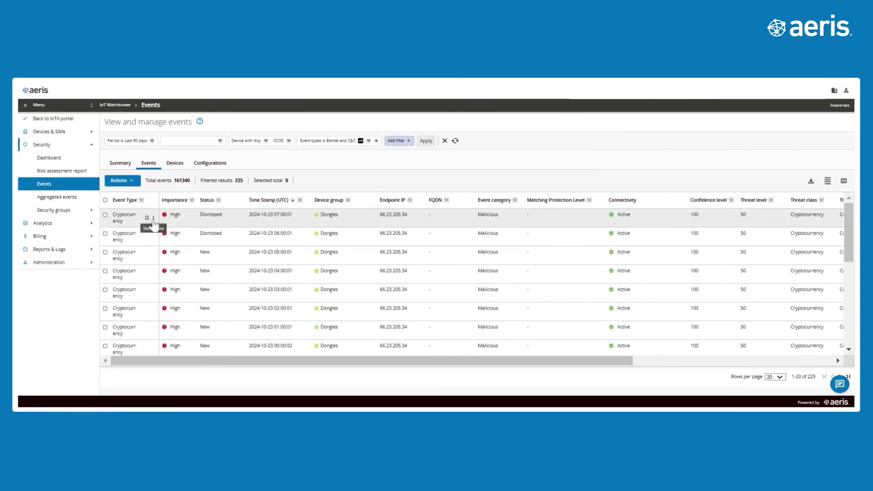
click(154, 219)
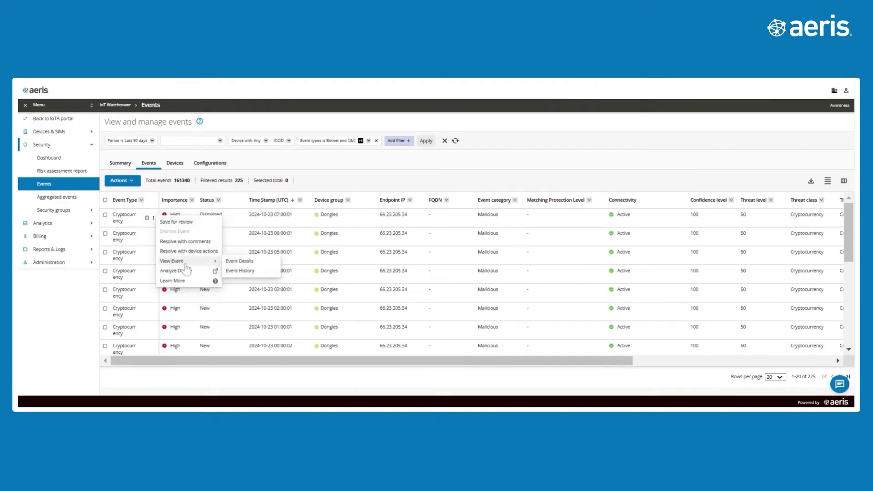
click(240, 266)
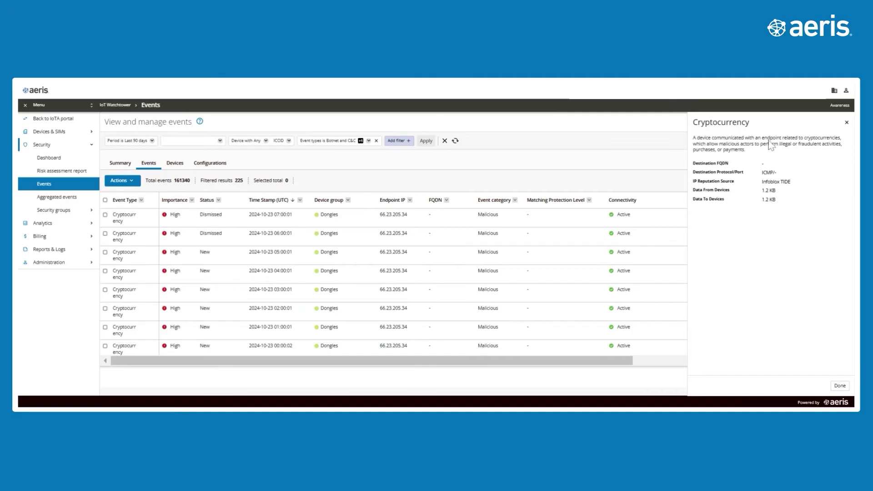
click(847, 123)
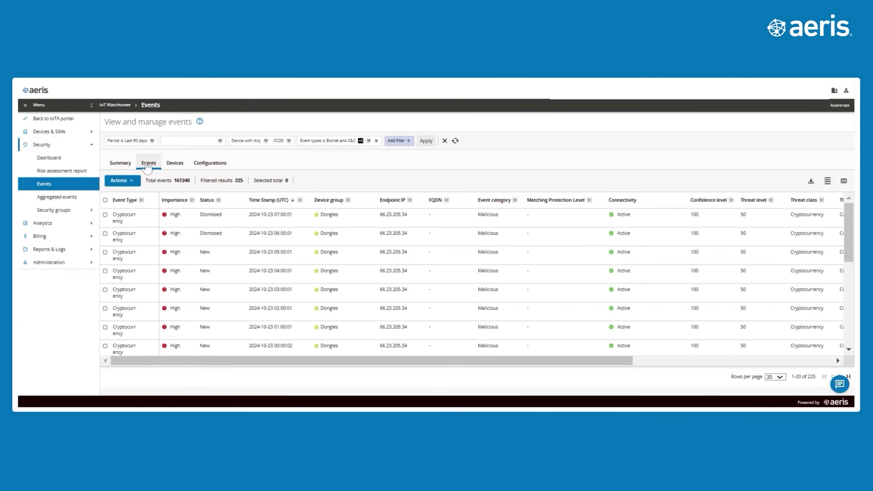
- List the devices behind these events and open the analysis page of the 224-event device
click(175, 164)
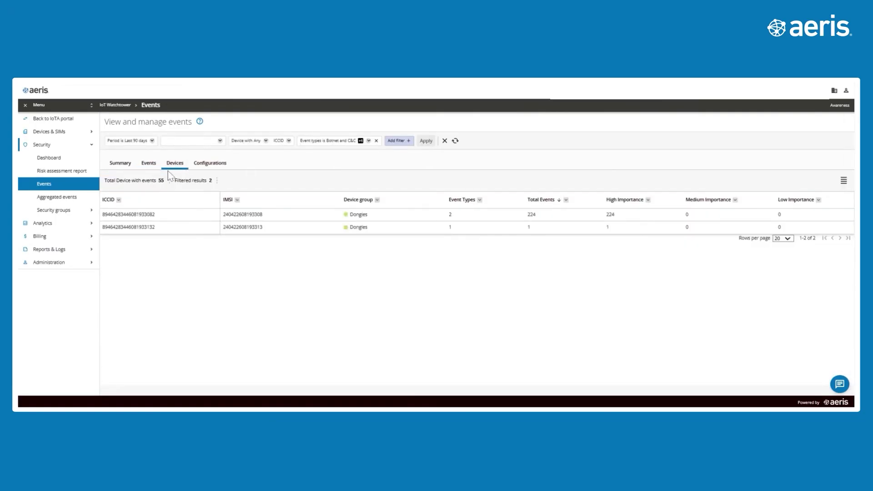
mouse_move(273, 214)
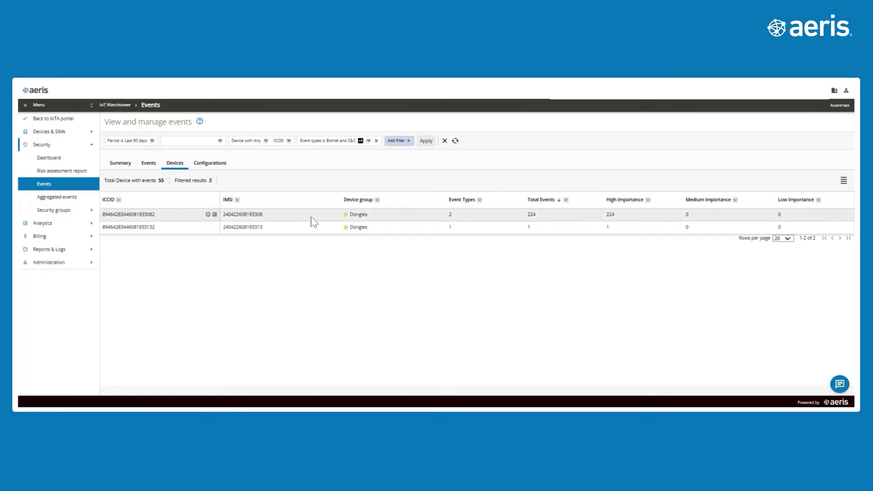
click(215, 217)
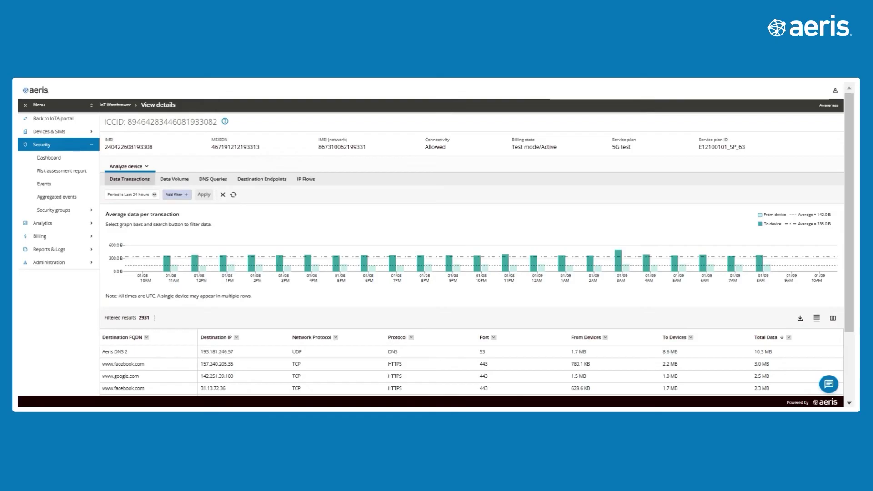
scroll(398, 236, down, 1)
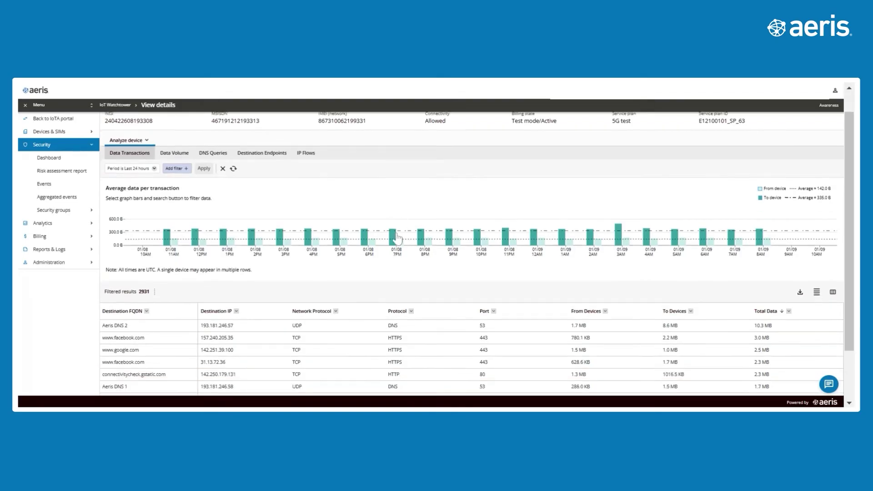
scroll(398, 237, down, 2)
scroll(398, 236, up, 1)
scroll(398, 236, up, 2)
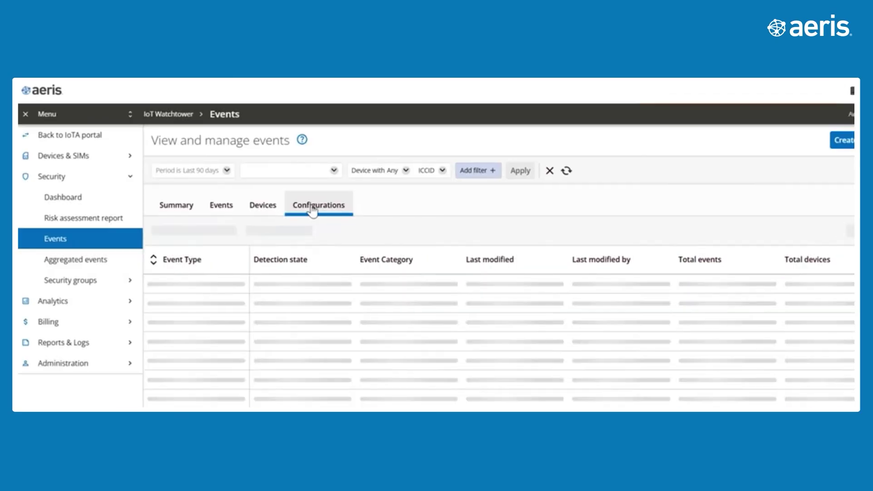
- Create a configuration named 'New Rule - Phishing' with Phishing as the event type
click(821, 142)
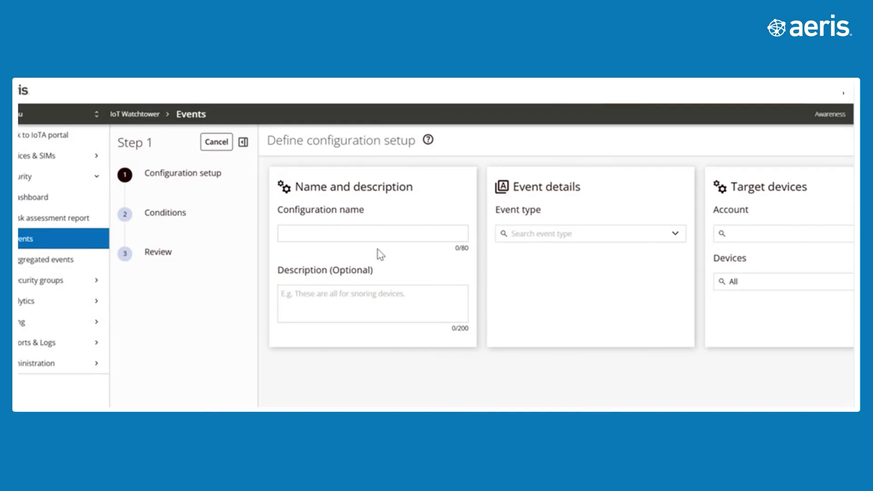
click(371, 239)
text(New )
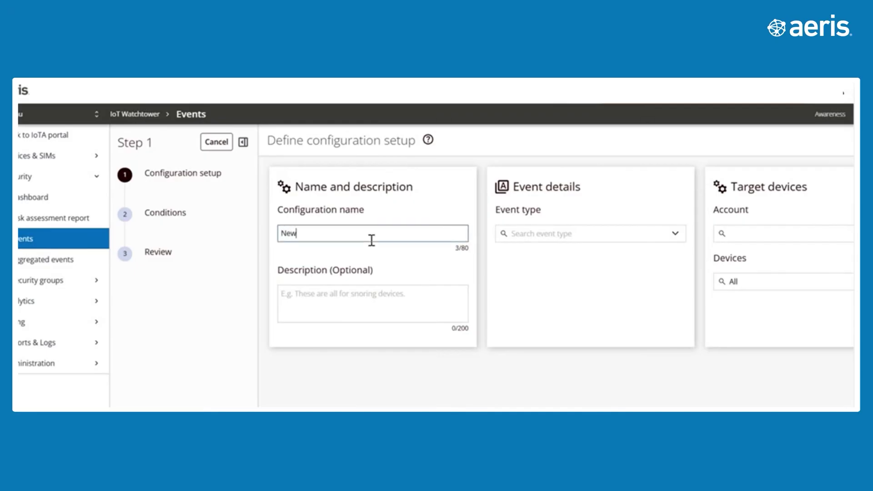
text(Rule)
text( - Ph)
text(ishing)
click(676, 248)
click(674, 240)
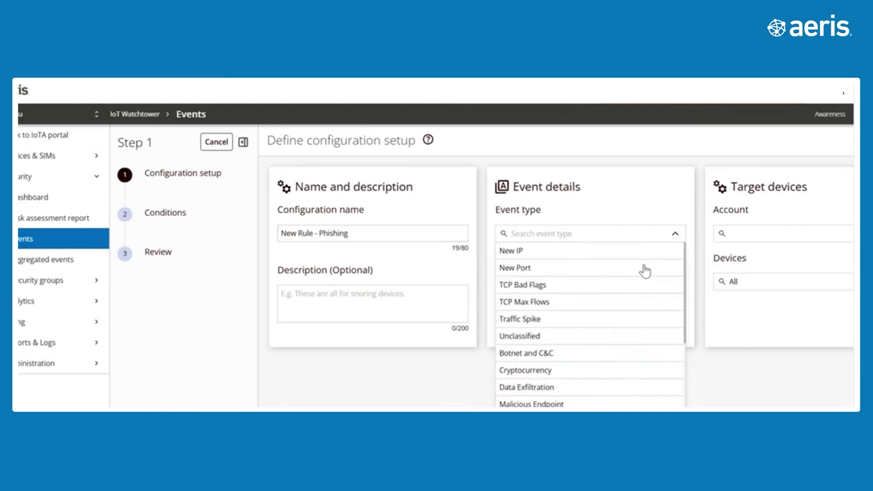
scroll(645, 269, down, 2)
scroll(636, 282, down, 1)
click(574, 316)
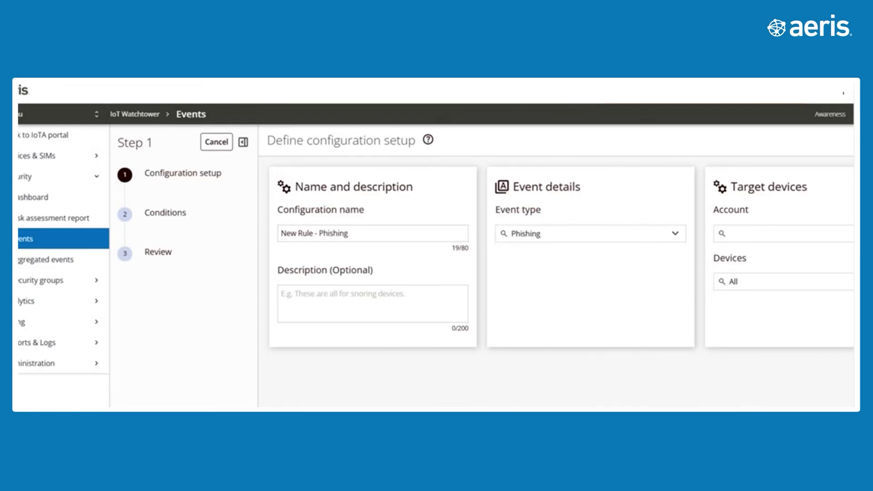
scroll(554, 239, down, 1)
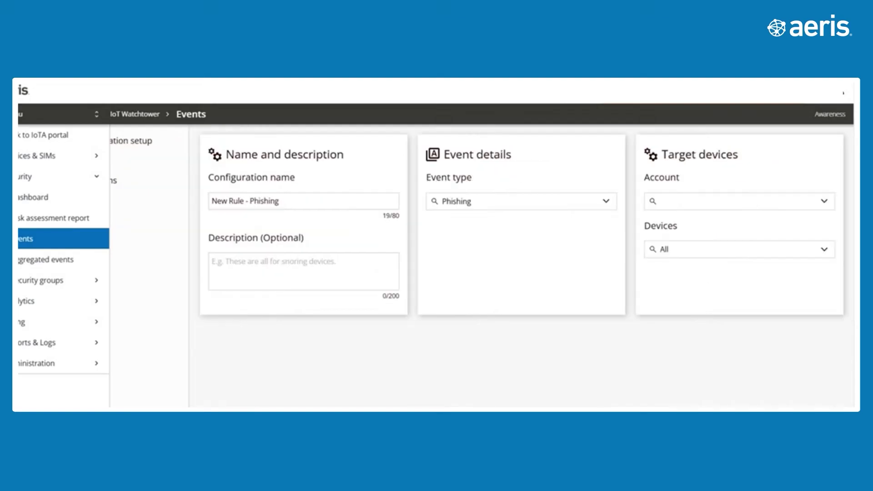
scroll(770, 403, up, 1)
- Advance the Phishing rule through the Conditions and Review steps and submit it
click(819, 141)
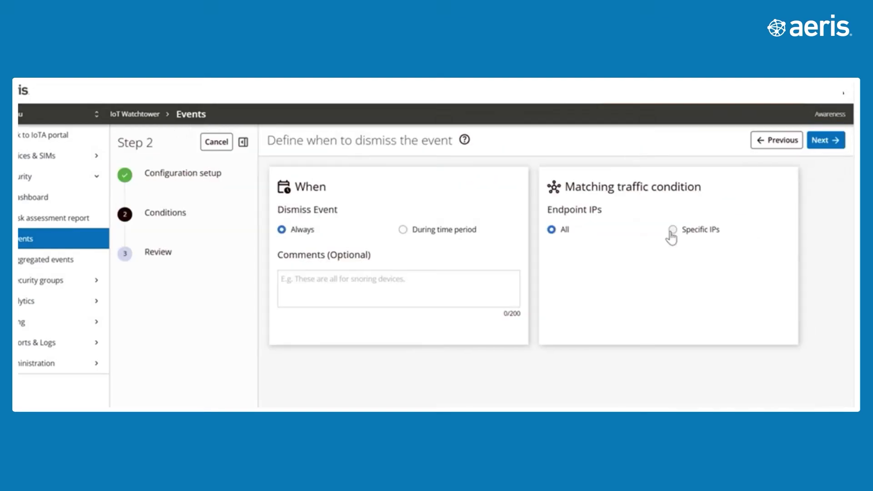
click(822, 142)
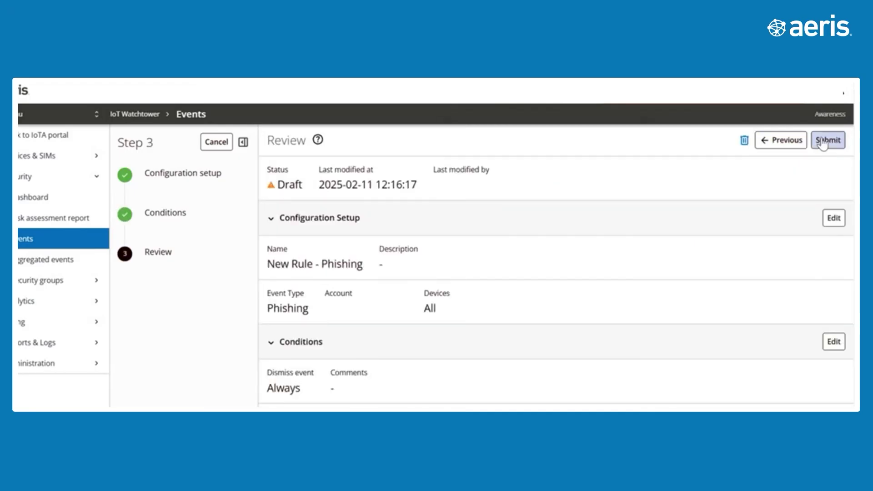
click(824, 143)
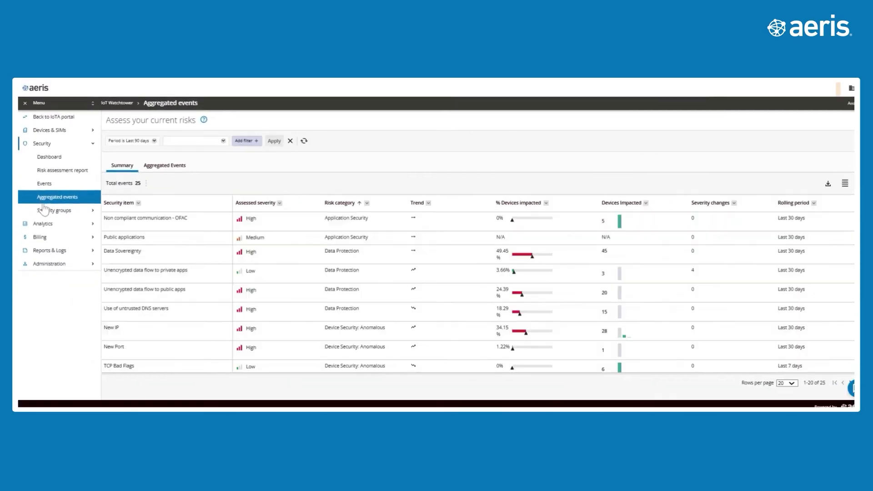
mouse_move(164, 284)
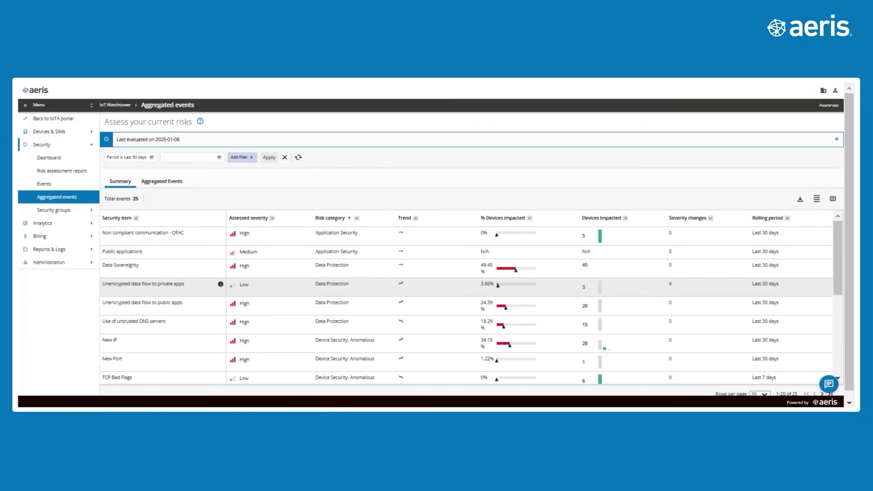
scroll(143, 286, down, 2)
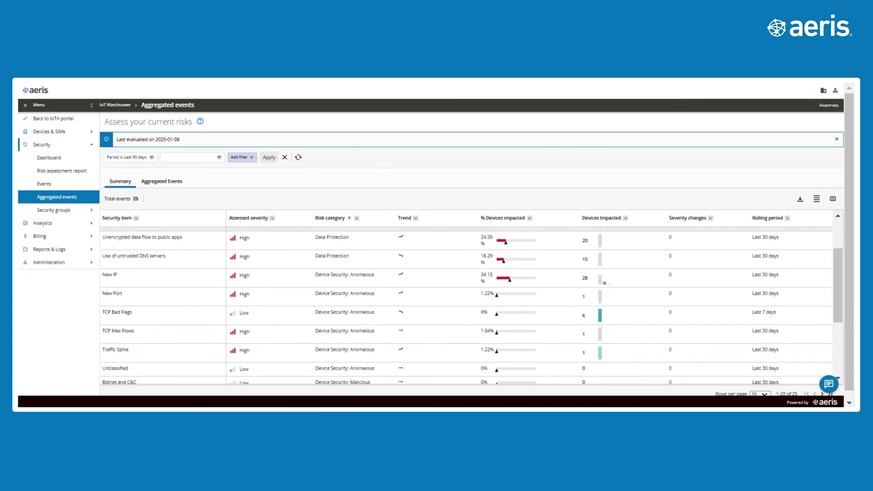